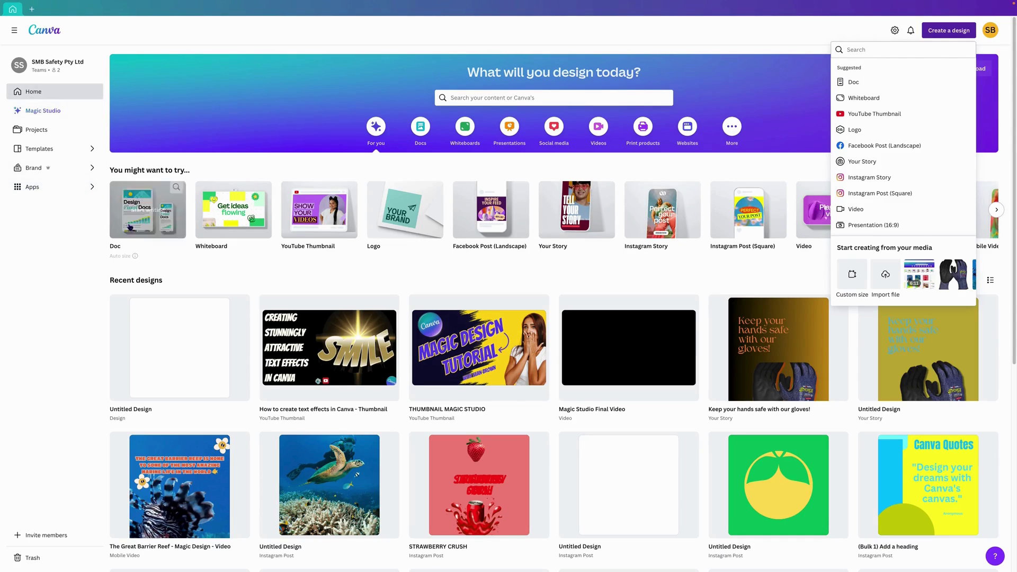
# Step: Search Canva's apps for 'skew' so the Skew Image app is the only result
pyautogui.click(32, 187)
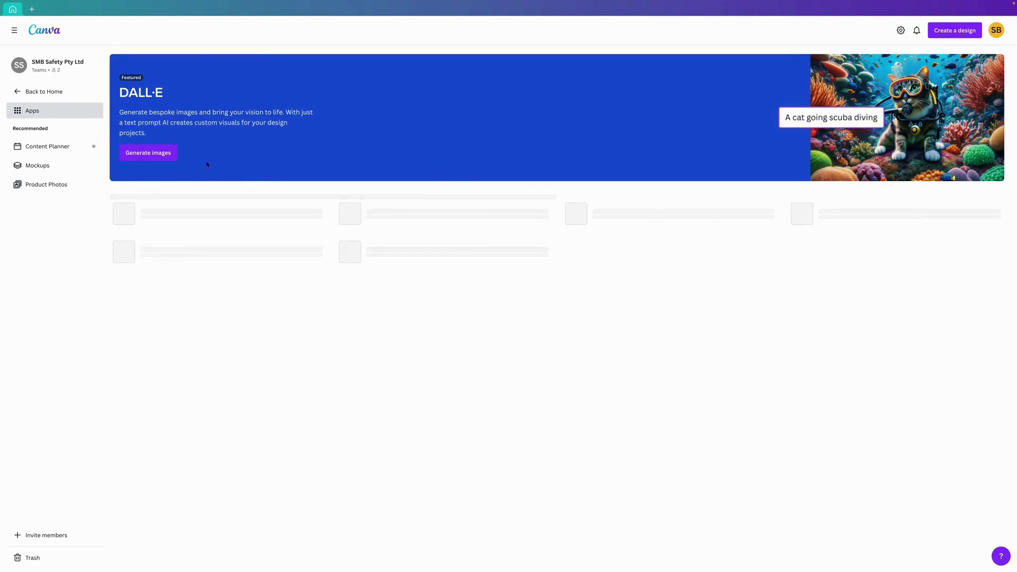
pyautogui.click(178, 195)
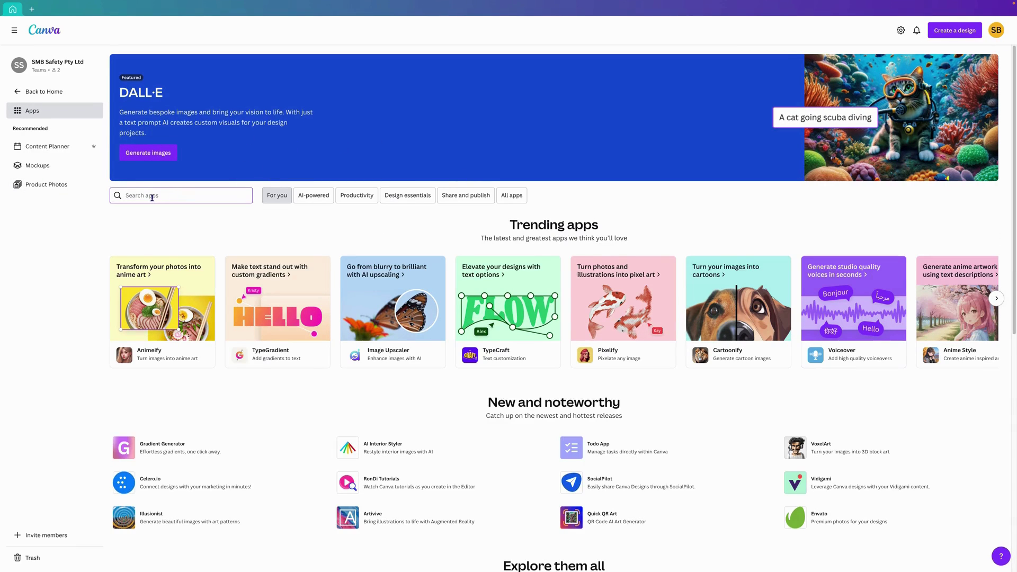
pyautogui.write('skew')
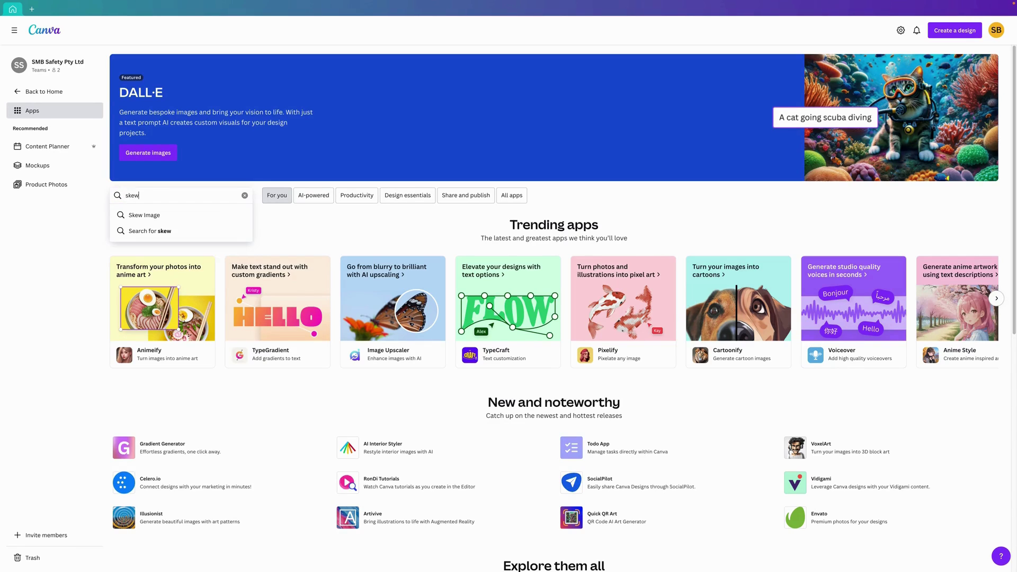
pyautogui.click(119, 231)
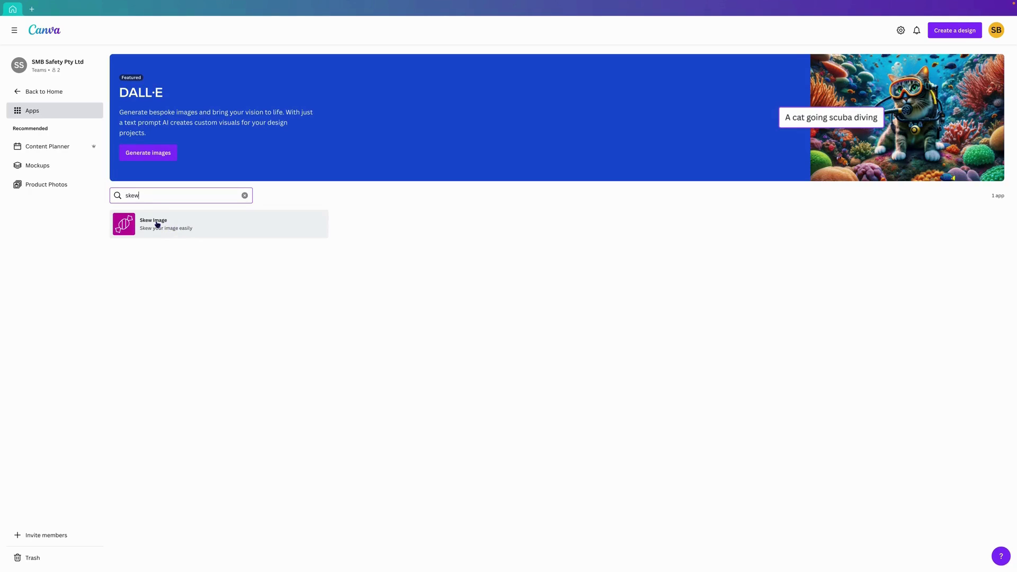
# Step: Open the Skew Image app's details and expand the developer's additional information
pyautogui.click(158, 225)
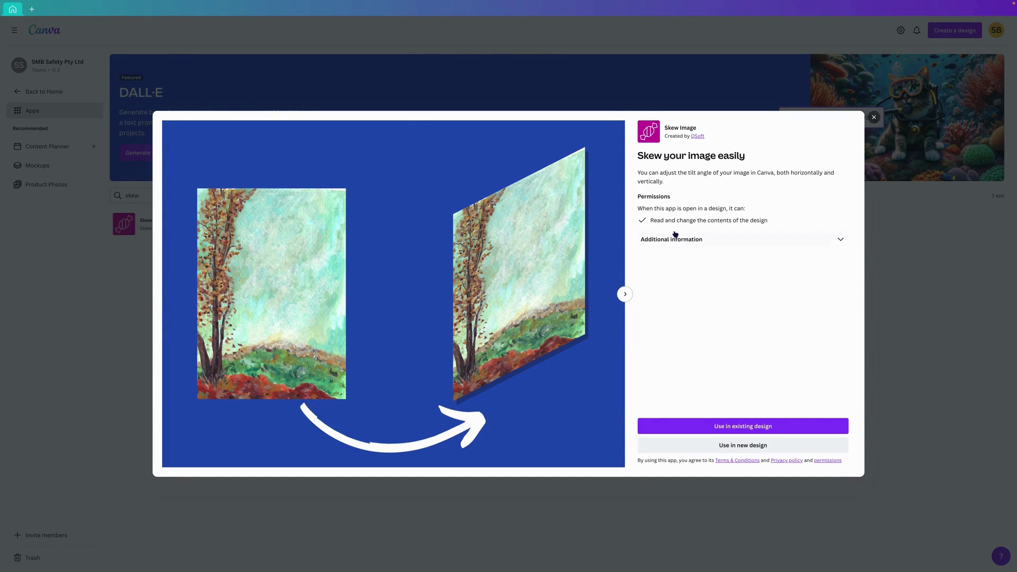
pyautogui.click(840, 239)
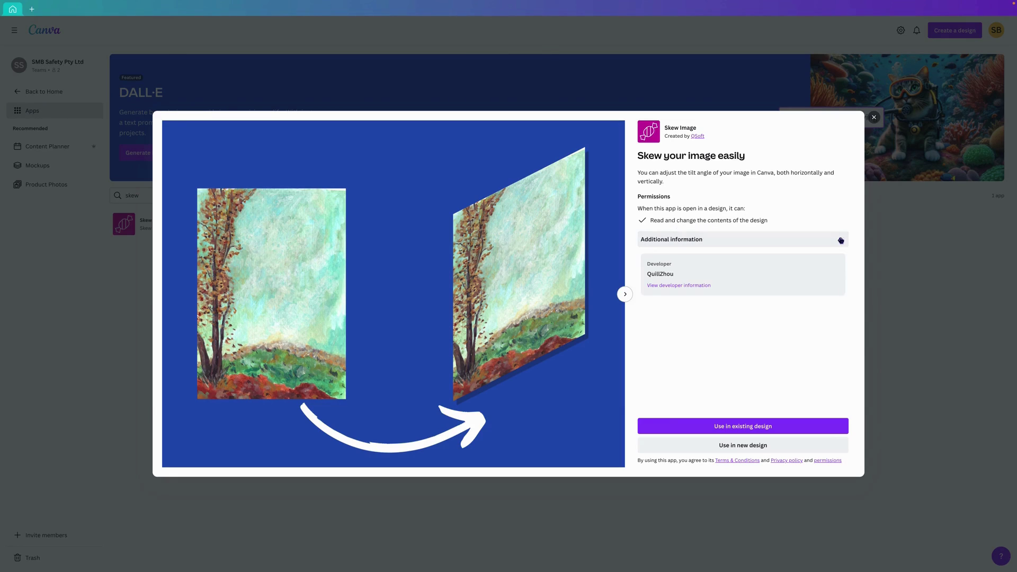
# Step: Start a new Instagram Post design with the Skew Image app, searching 'Inst' for the format
pyautogui.click(747, 450)
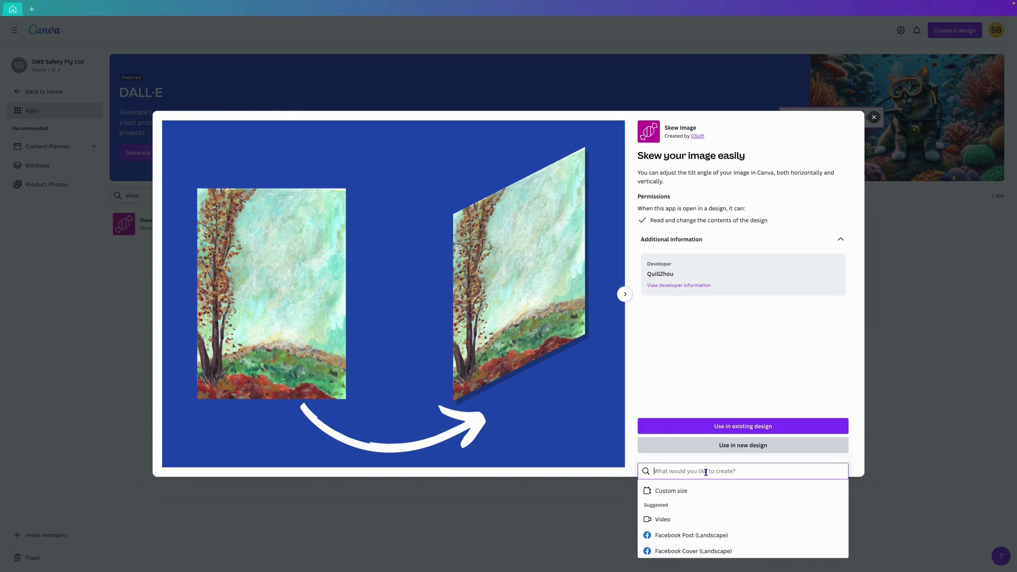
pyautogui.write('In')
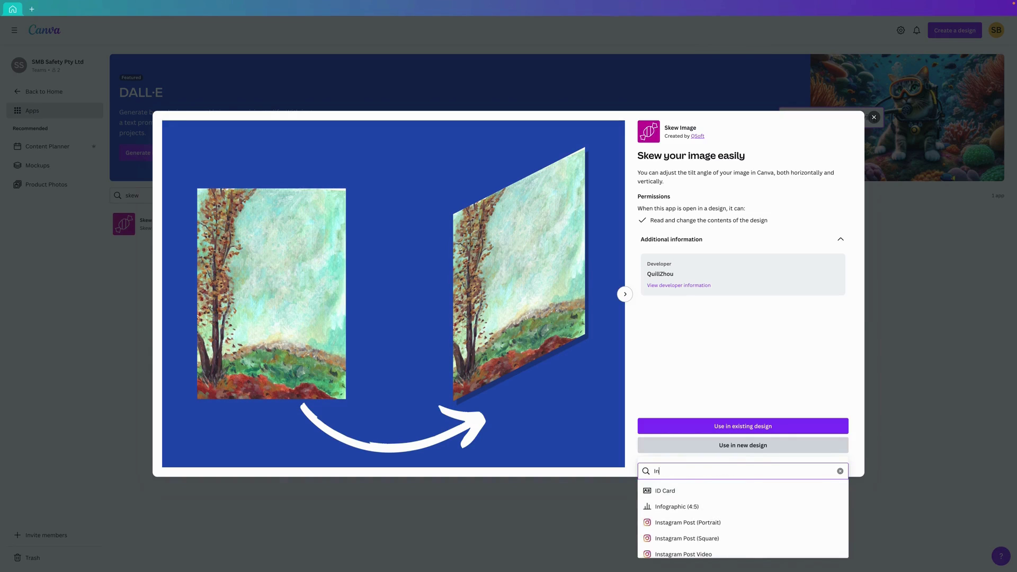
pyautogui.write('st')
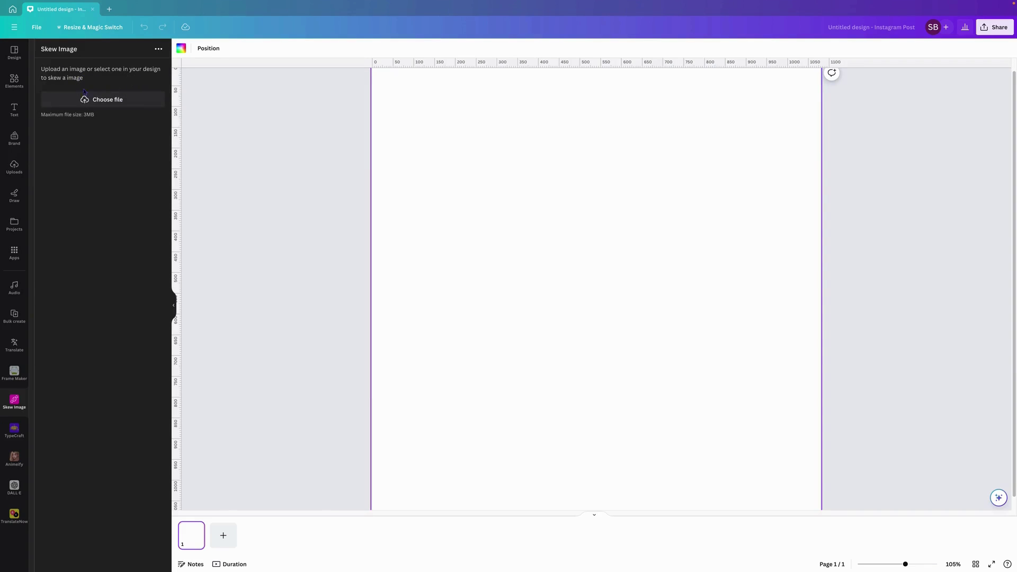
# Step: Upload THUMBNAIL MAGIC STUDIO.png into the Skew Image app
pyautogui.click(111, 102)
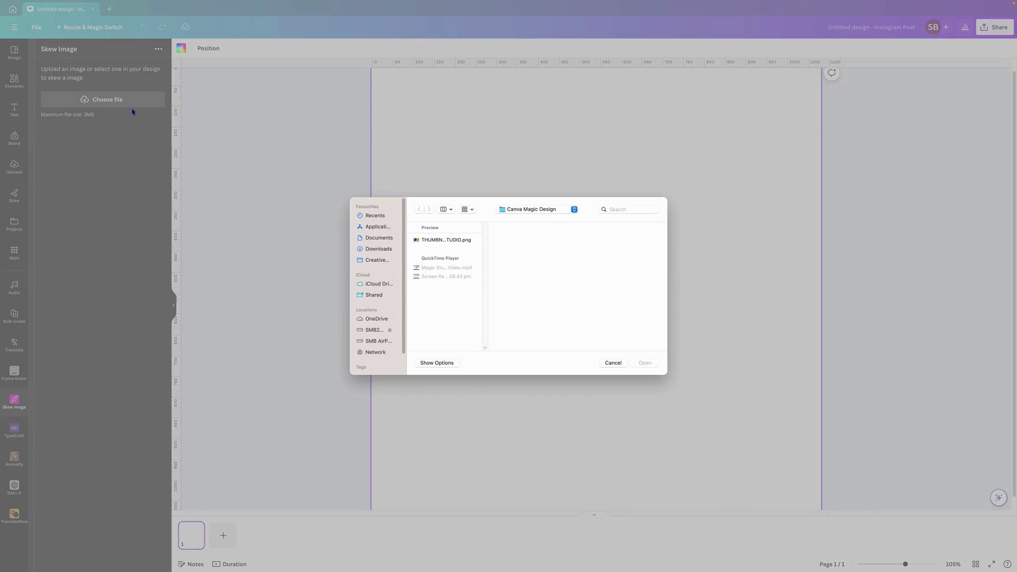
pyautogui.click(449, 241)
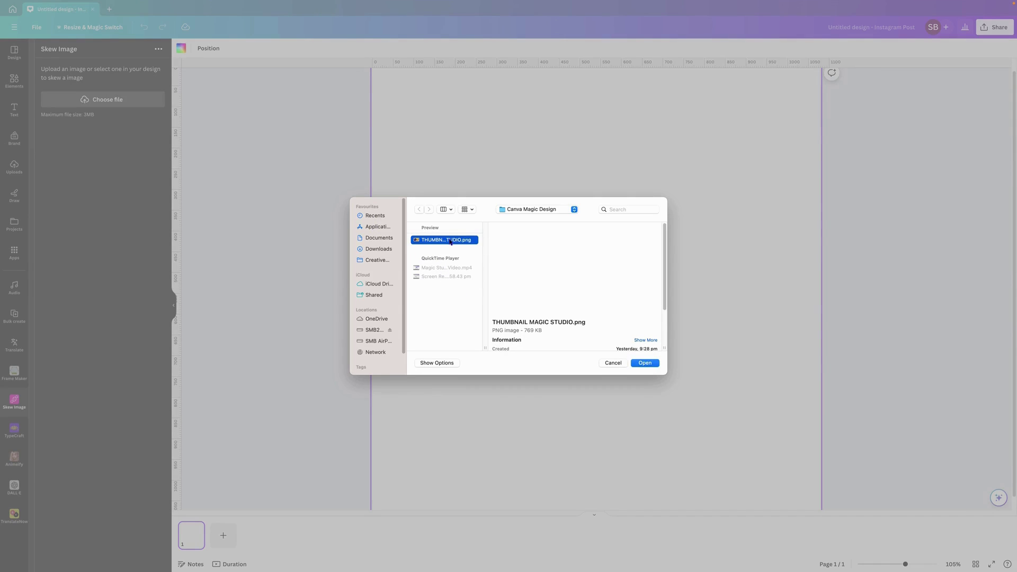
pyautogui.click(645, 364)
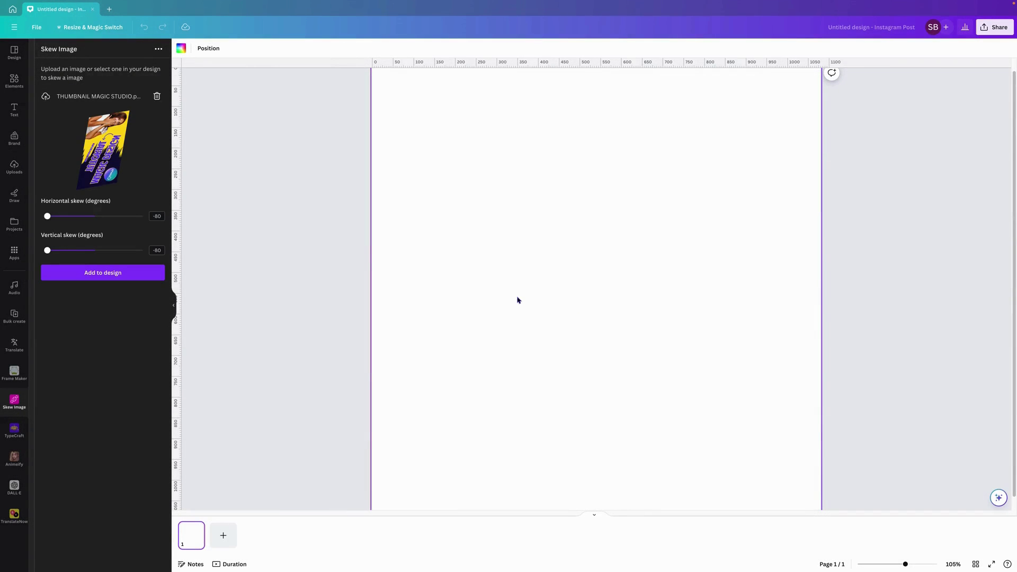
# Step: Reset both the horizontal and vertical skew values to 0
pyautogui.click(157, 216)
pyautogui.moveTo(48, 216); pyautogui.dragTo(96, 218)
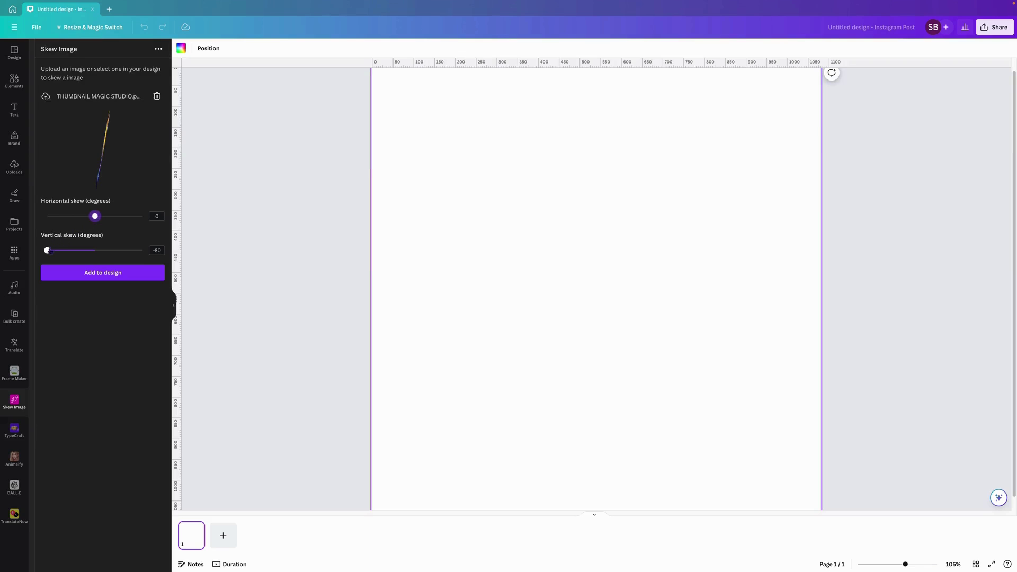
pyautogui.moveTo(47, 251); pyautogui.dragTo(96, 251)
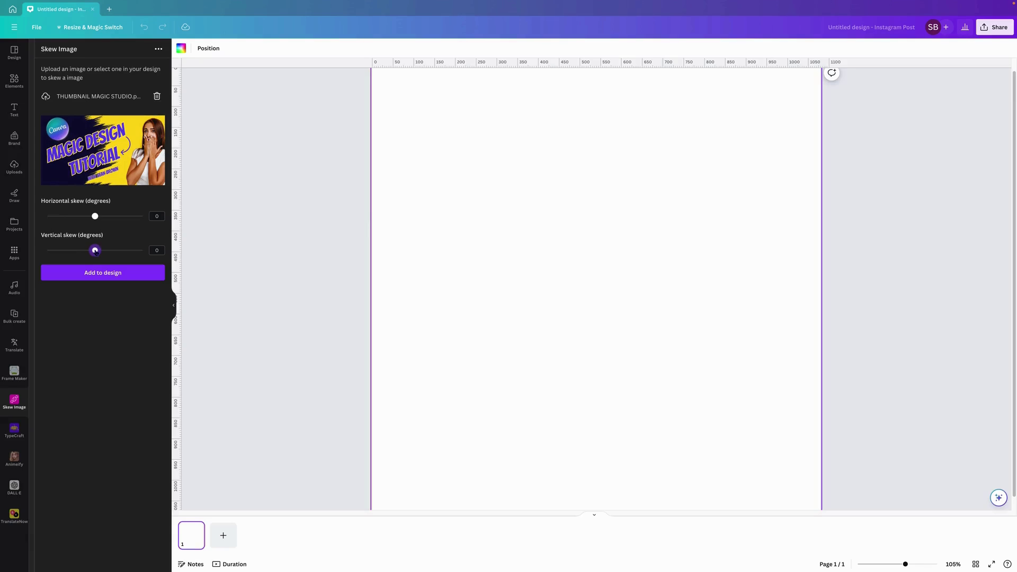
# Step: Add the unskewed thumbnail to the page's top-left corner and delete the accidental extra copy
pyautogui.click(110, 276)
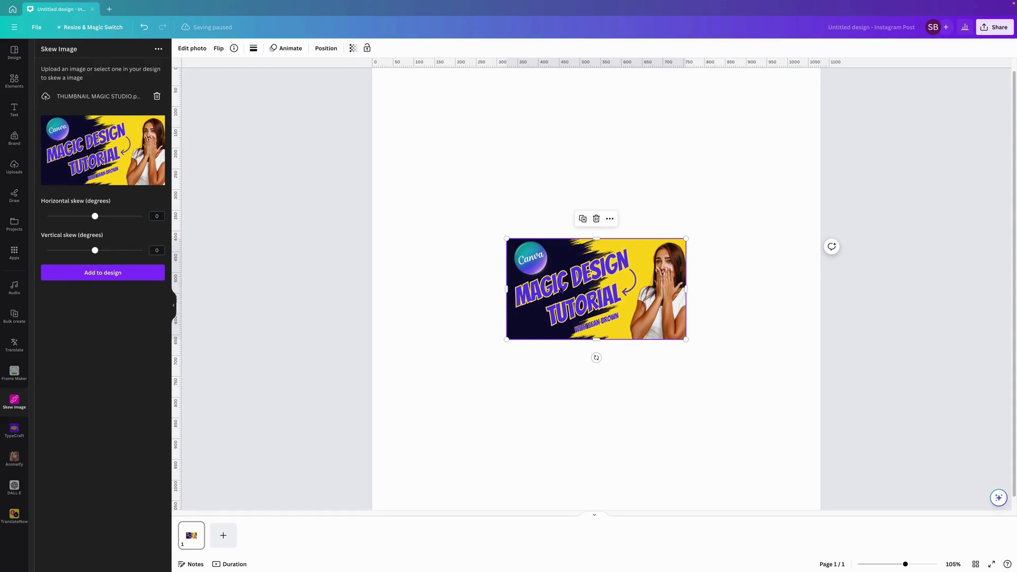
pyautogui.moveTo(595, 306); pyautogui.dragTo(470, 141)
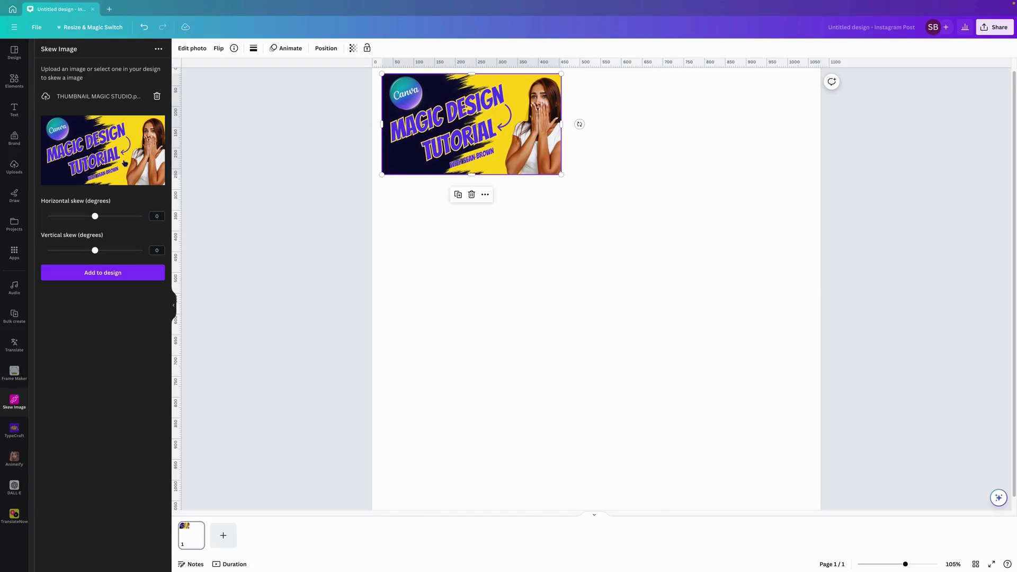
pyautogui.click(126, 166)
pyautogui.click(596, 218)
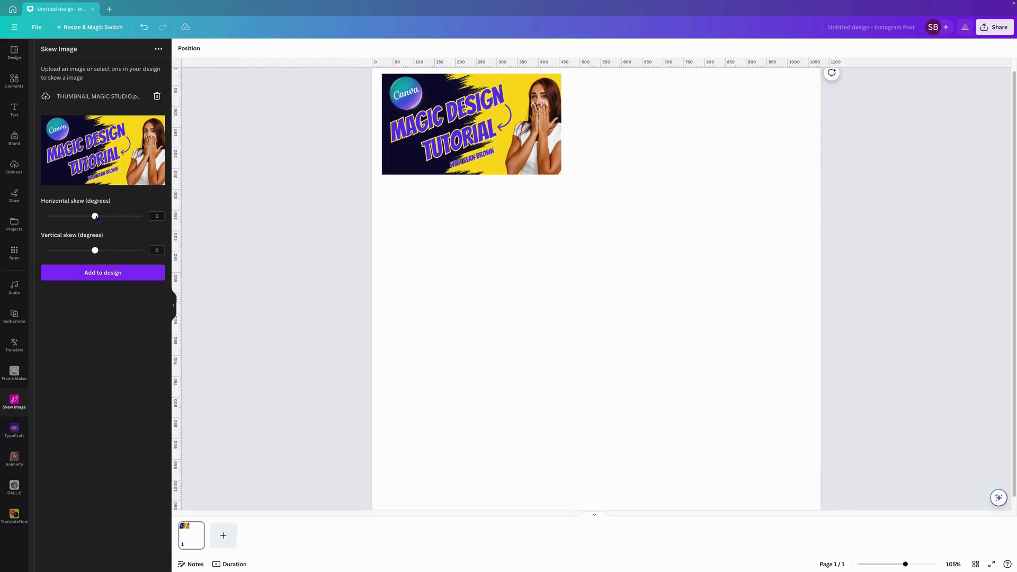
# Step: Set the image skew to -14 horizontally and -13 vertically
pyautogui.moveTo(96, 218); pyautogui.dragTo(89, 263)
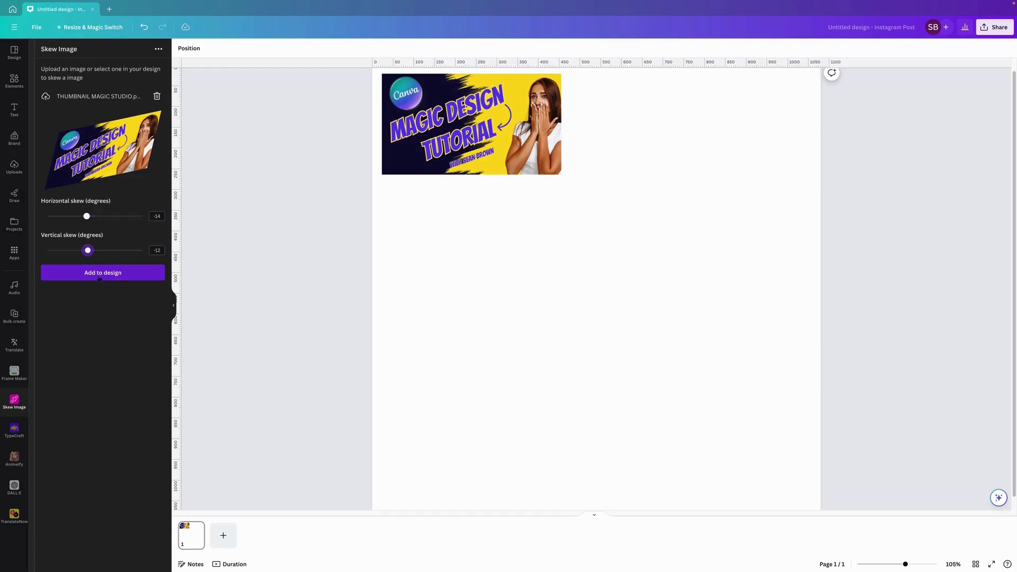
pyautogui.moveTo(88, 251); pyautogui.dragTo(88, 251)
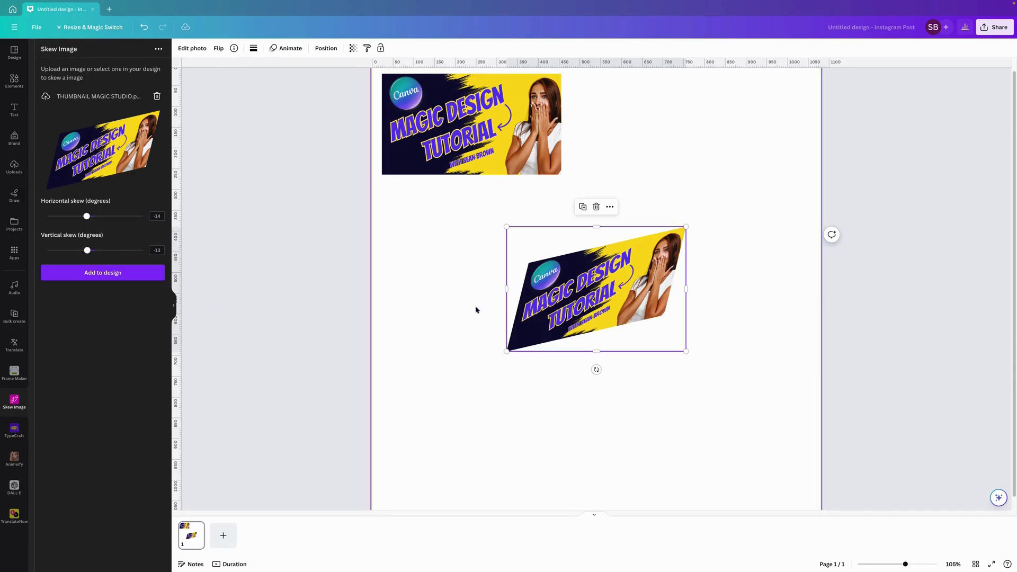
# Step: Add a second skewed copy, overlap the original on the copies, rotate it, and shrink the front copy to 355 by 200
pyautogui.moveTo(599, 298); pyautogui.dragTo(534, 341)
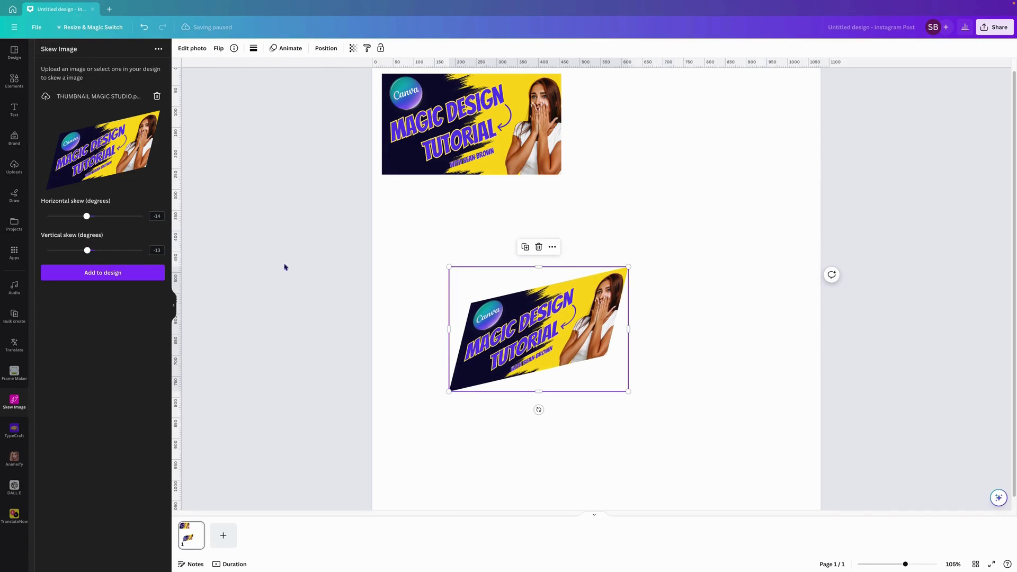
pyautogui.click(116, 275)
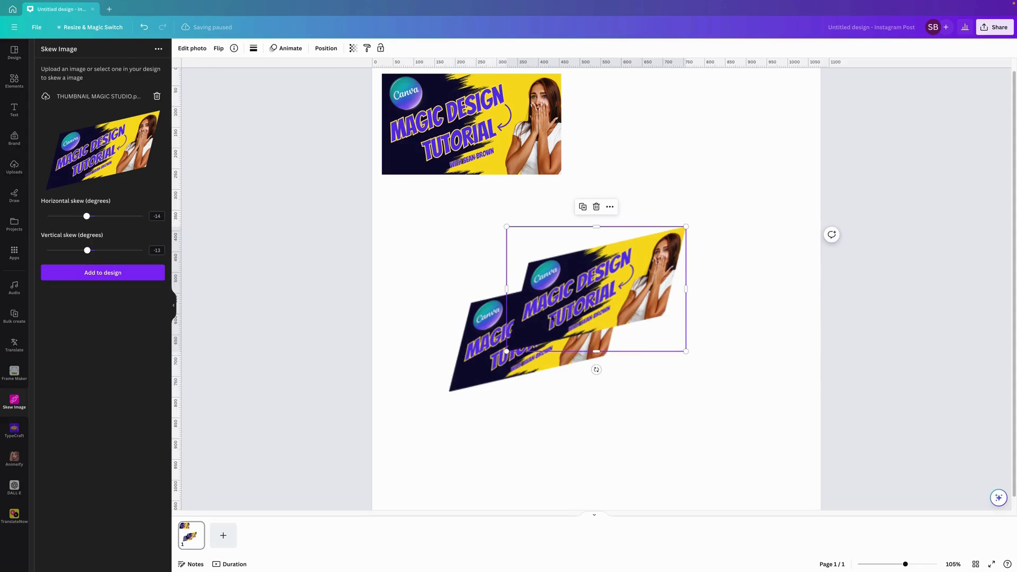
pyautogui.moveTo(592, 288); pyautogui.dragTo(542, 260)
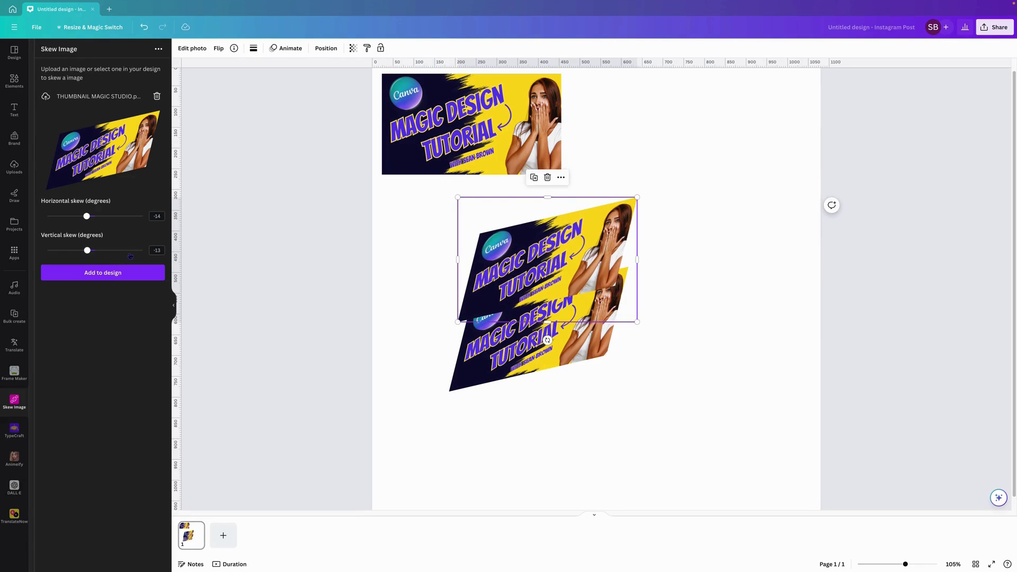
pyautogui.moveTo(470, 119); pyautogui.dragTo(538, 333)
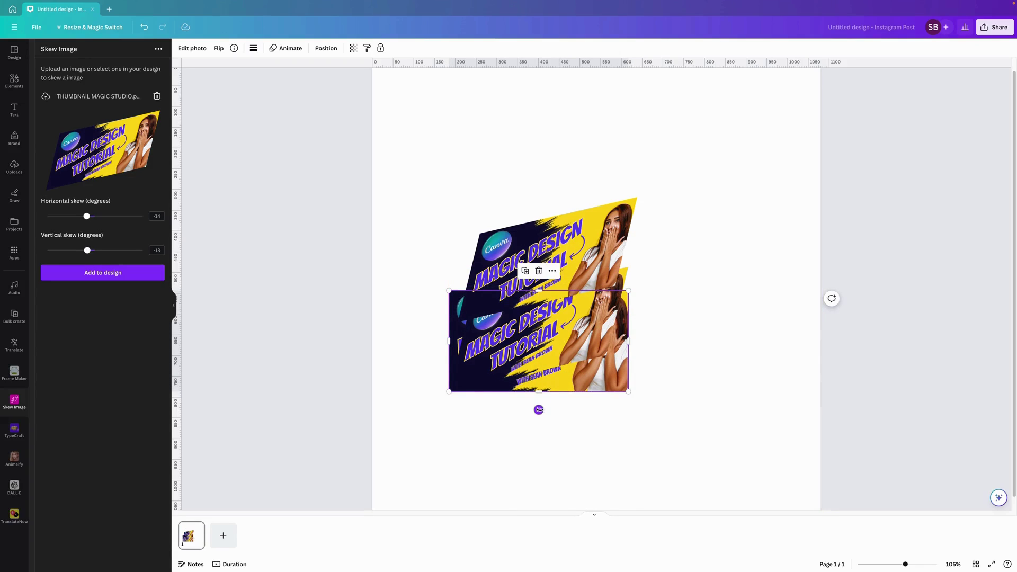
pyautogui.moveTo(539, 409); pyautogui.dragTo(553, 408)
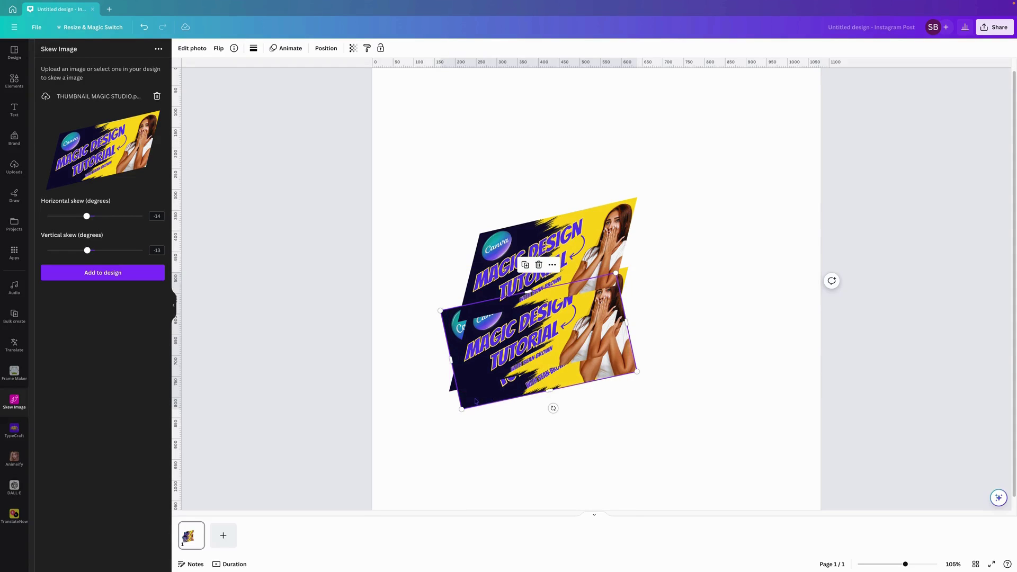
pyautogui.moveTo(475, 401); pyautogui.dragTo(503, 379)
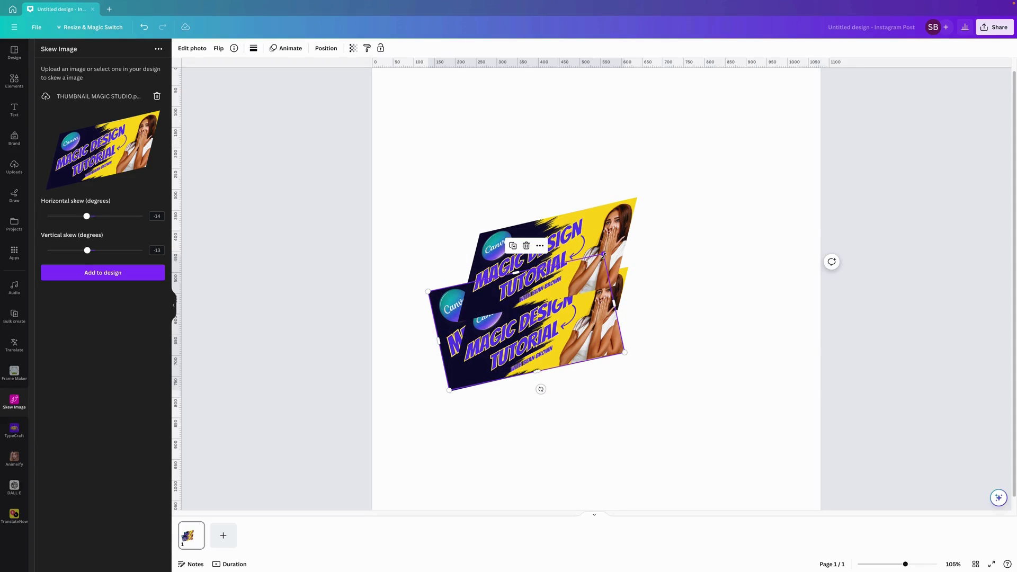
pyautogui.moveTo(603, 255); pyautogui.dragTo(587, 278)
# Step: Move the upper skewed copy up-right, align and tilt the lower copy, then select both lower copies
pyautogui.click(548, 231)
pyautogui.moveTo(548, 230); pyautogui.dragTo(584, 151)
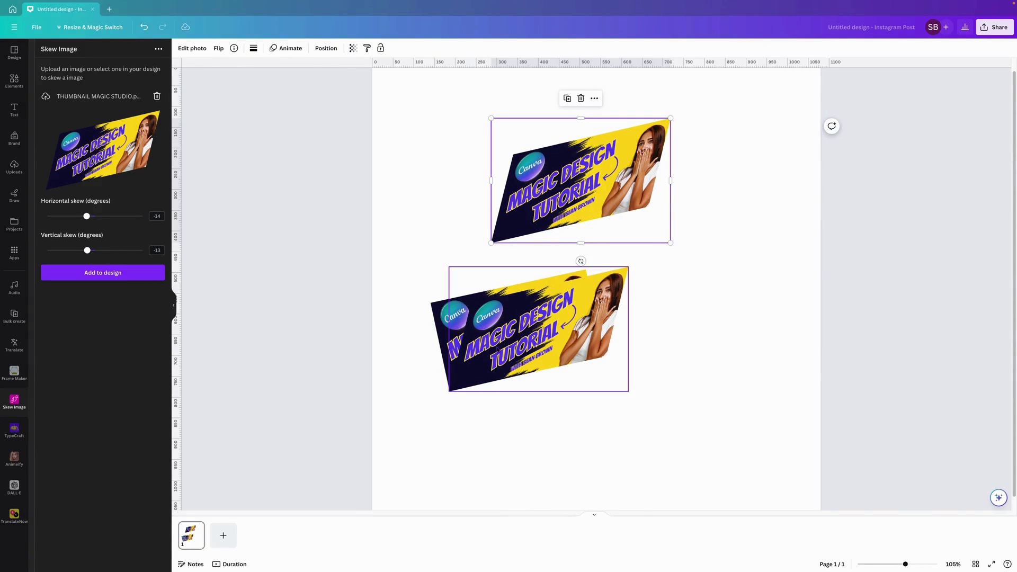
pyautogui.moveTo(583, 330); pyautogui.dragTo(568, 331)
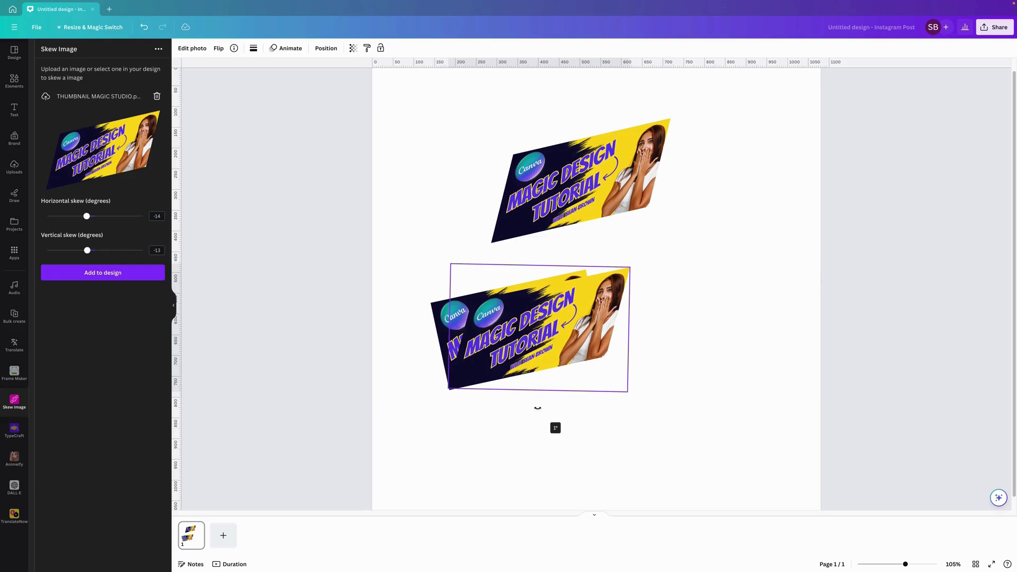
pyautogui.moveTo(539, 408); pyautogui.dragTo(543, 357)
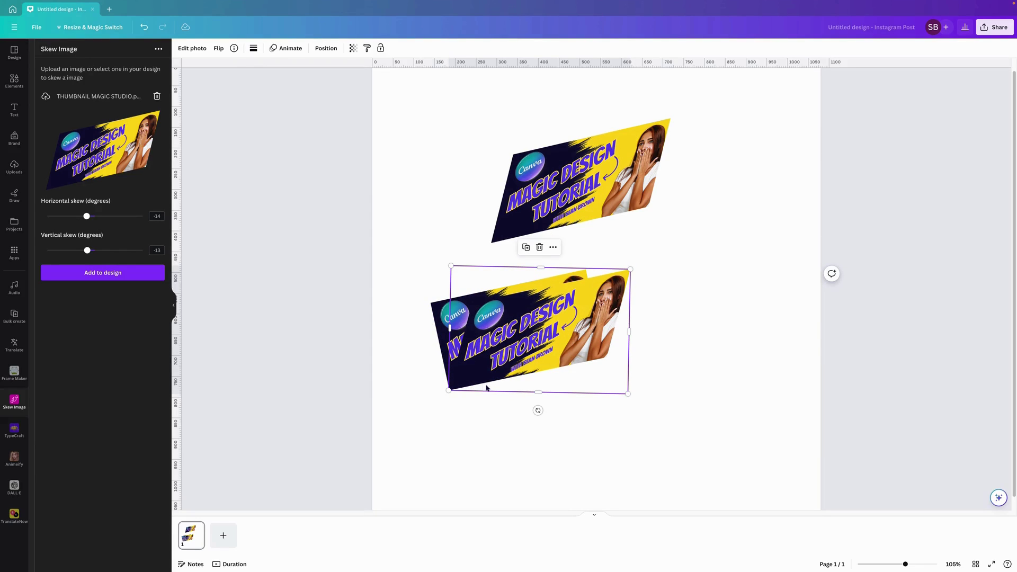
pyautogui.moveTo(407, 288); pyautogui.dragTo(597, 376)
# Step: Group the two lower copies, rotate the group steeply, and nudge the top skewed image slightly lower
pyautogui.click(510, 246)
pyautogui.moveTo(531, 361); pyautogui.dragTo(589, 388)
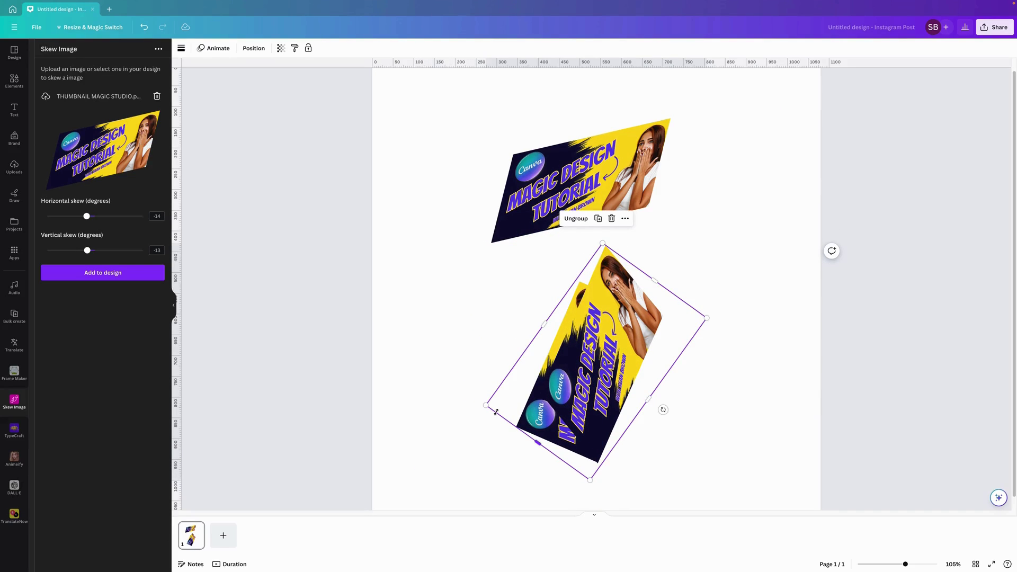
pyautogui.click(476, 377)
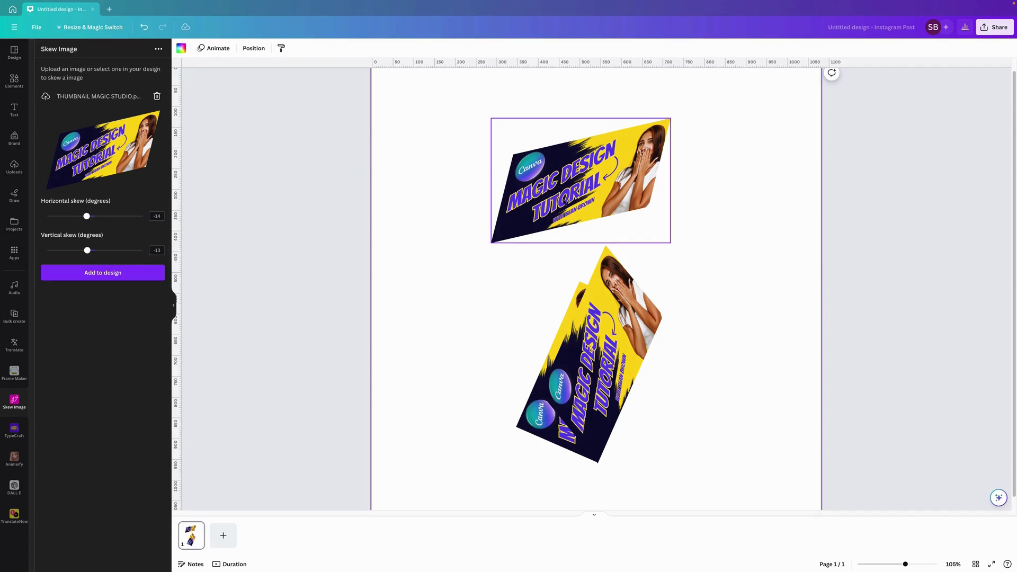
pyautogui.moveTo(577, 188)
pyautogui.mouseDown()
pyautogui.moveTo(560, 298)
pyautogui.moveTo(578, 192)
pyautogui.mouseUp()
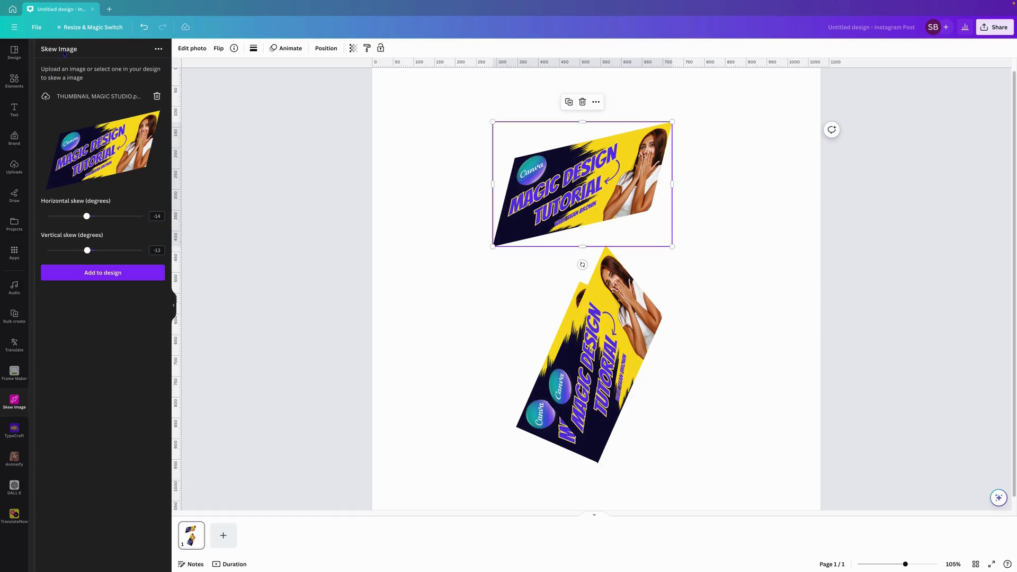
# Step: Leave the editor, close the Skew Image details, and return to the Canva Home page
pyautogui.click(12, 9)
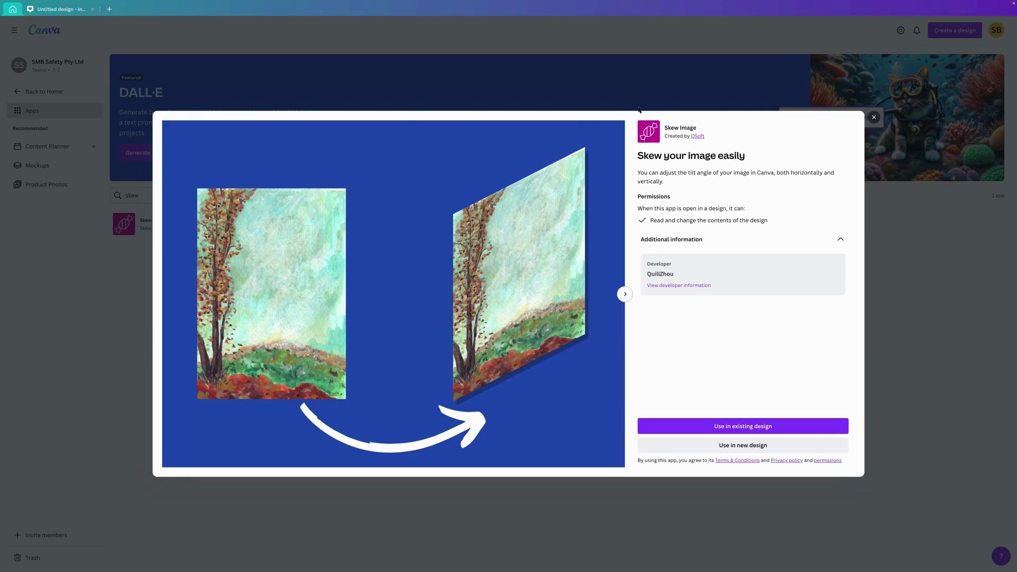
pyautogui.click(874, 117)
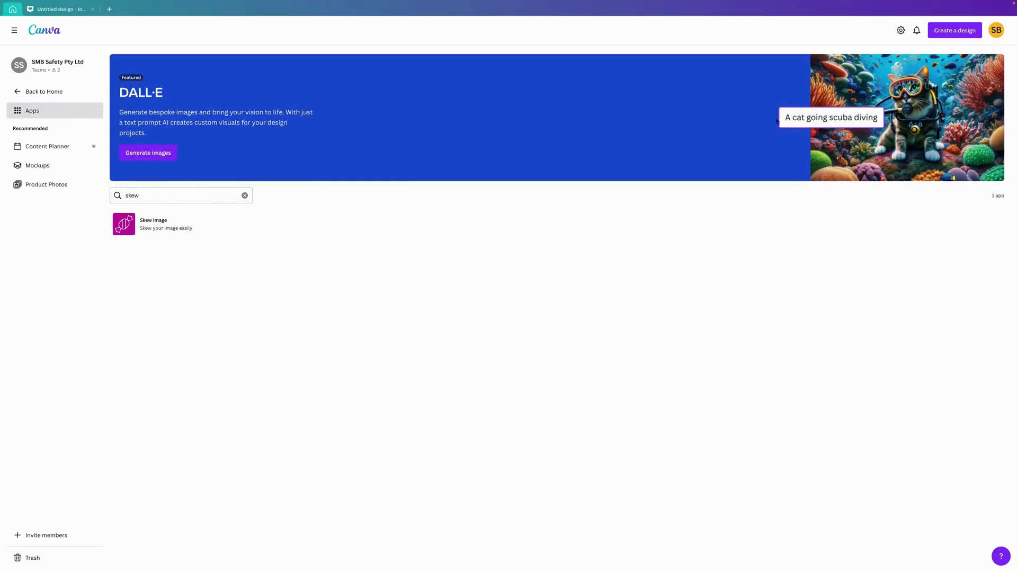
pyautogui.click(44, 93)
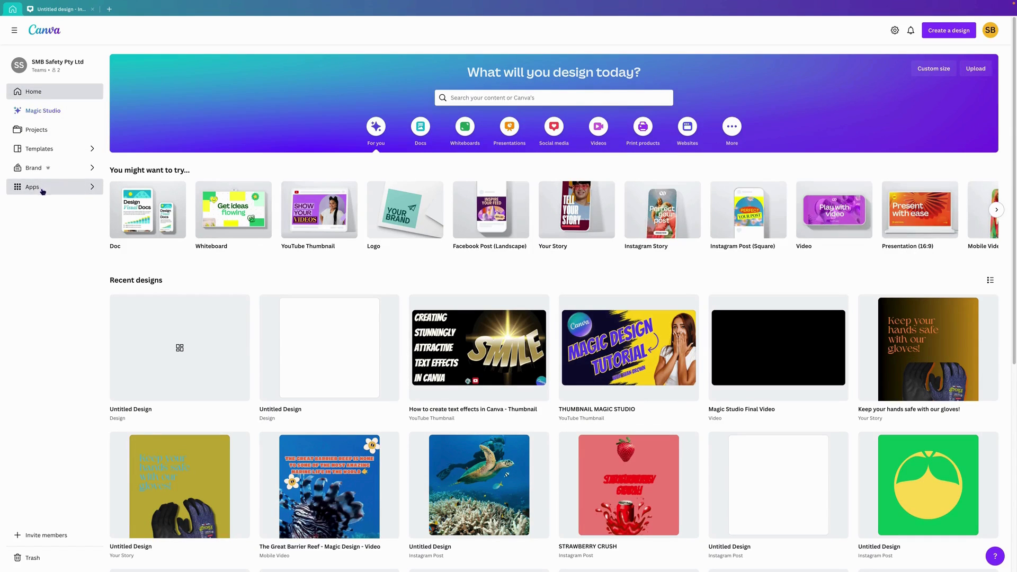
# Step: On the Apps page, search for 'skew' and submit the Skew Image search
pyautogui.click(39, 189)
pyautogui.click(163, 196)
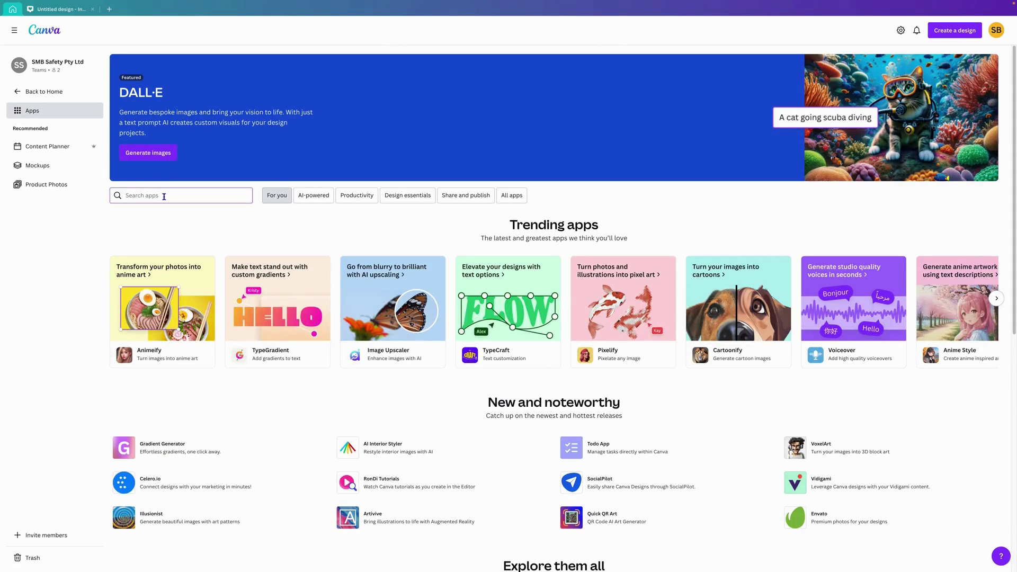
pyautogui.write('skew')
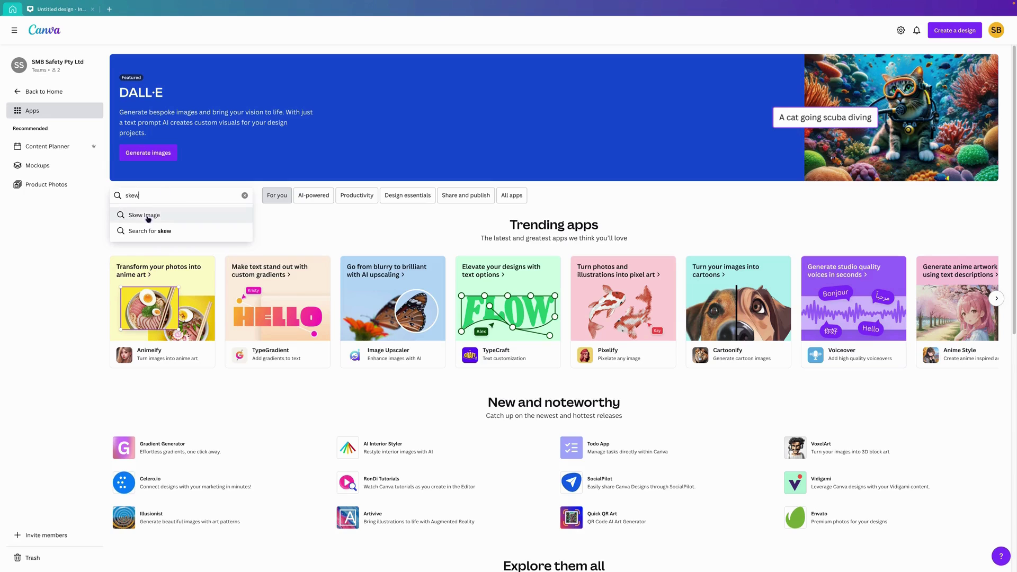
pyautogui.click(151, 218)
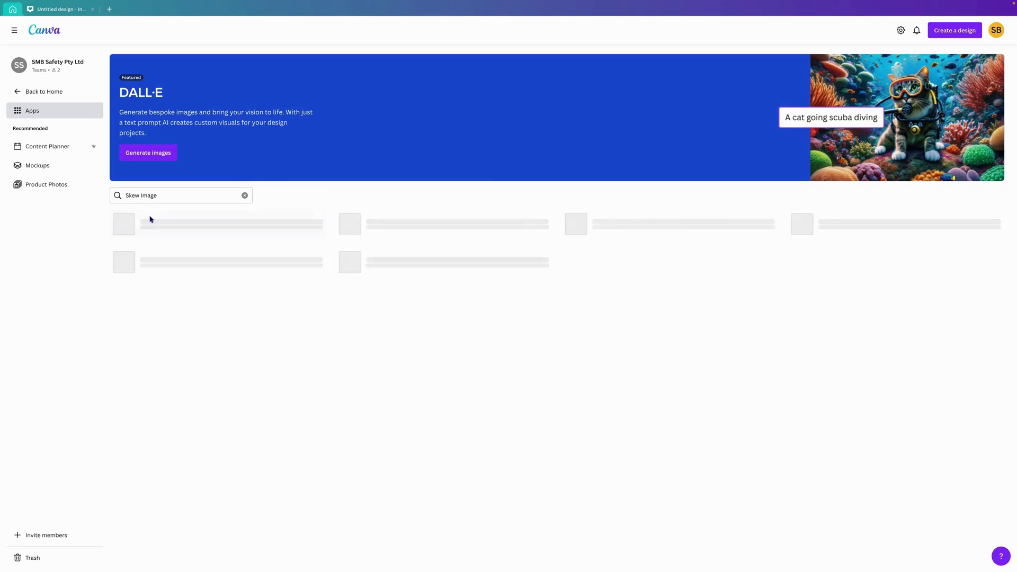